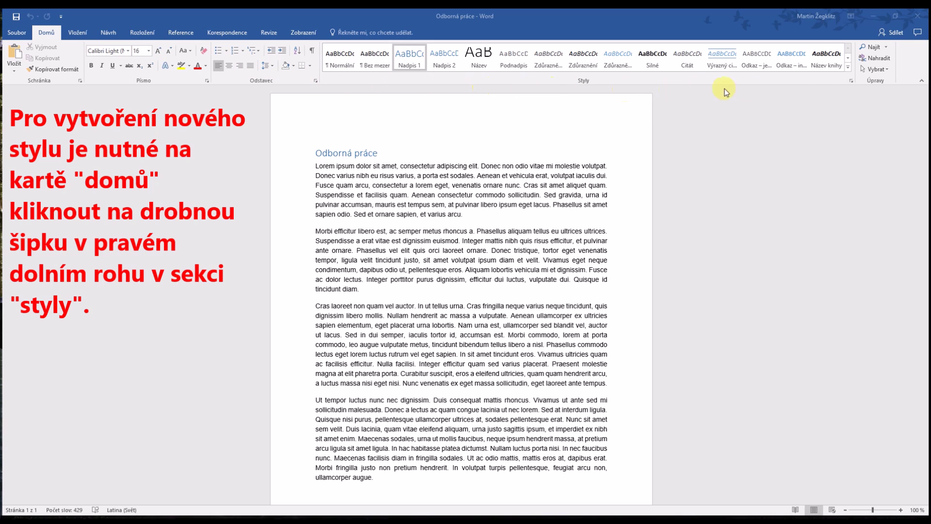
Step: Show the full Styles list and dock it as a pane beside the document
left_click(851, 81)
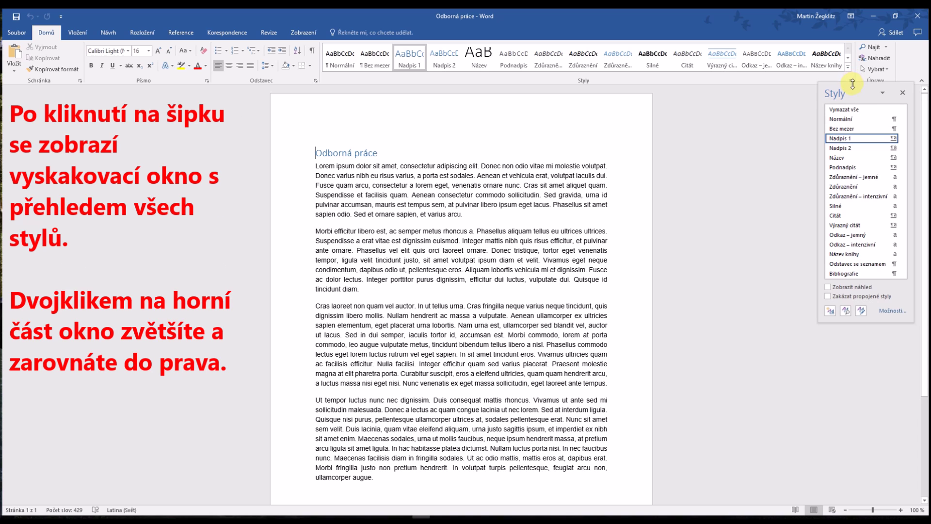
double_click(854, 87)
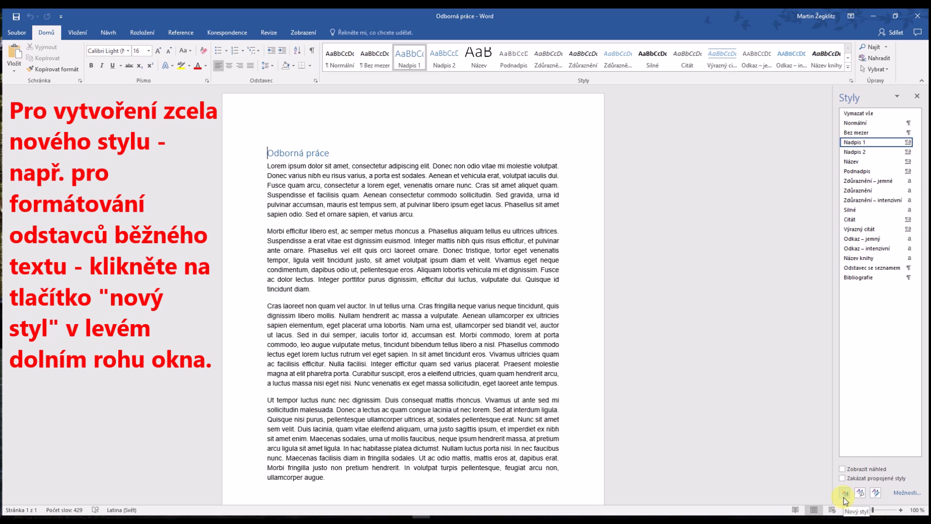
Step: Start a new style and name it 'Odstavce'
left_click(845, 495)
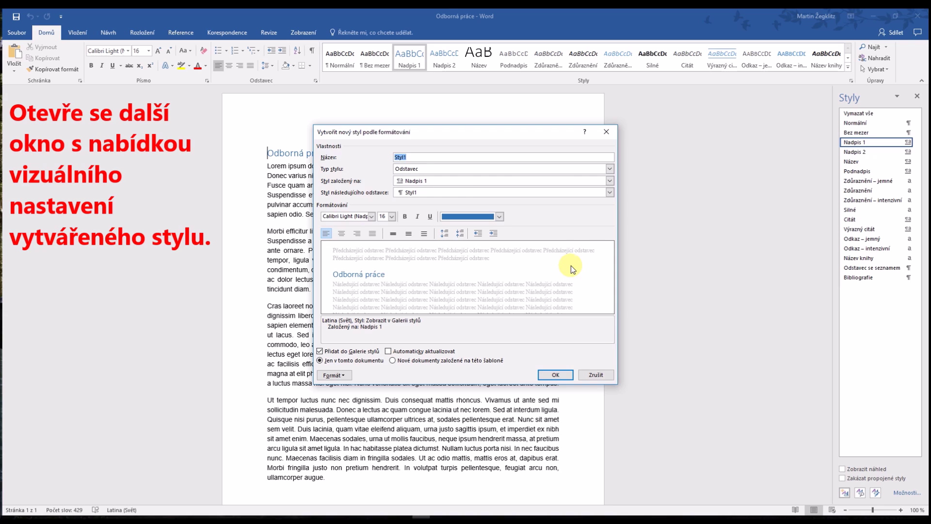
type("Odstavce")
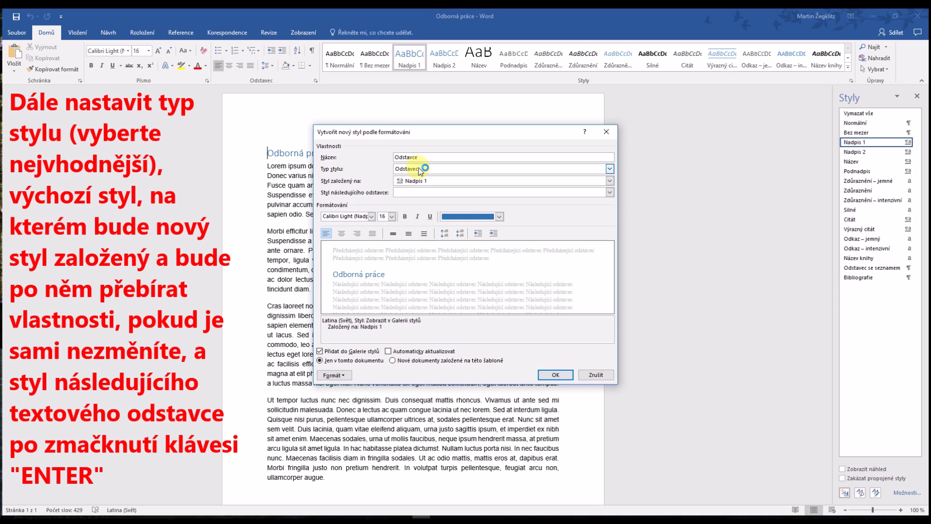
Step: Base the style on Normální, keep Calibri 11, and make its font colour black
left_click(442, 183)
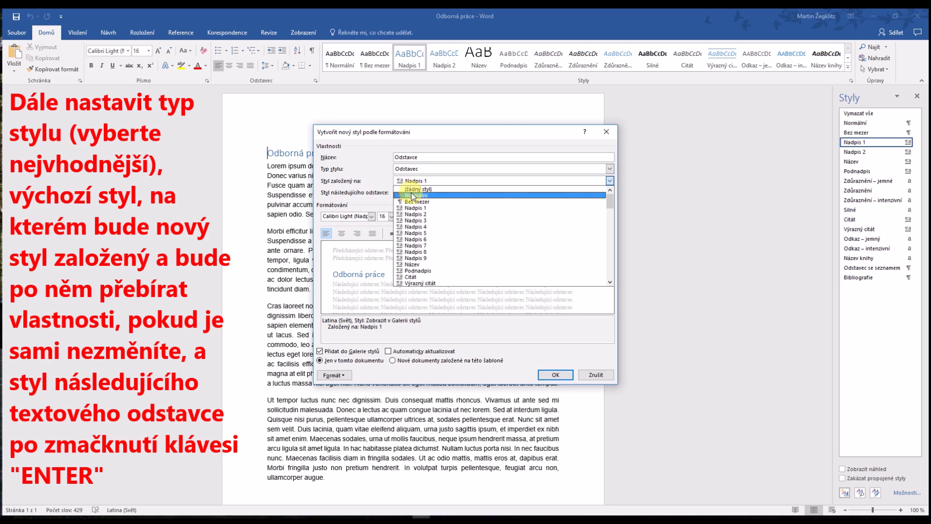
left_click(412, 196)
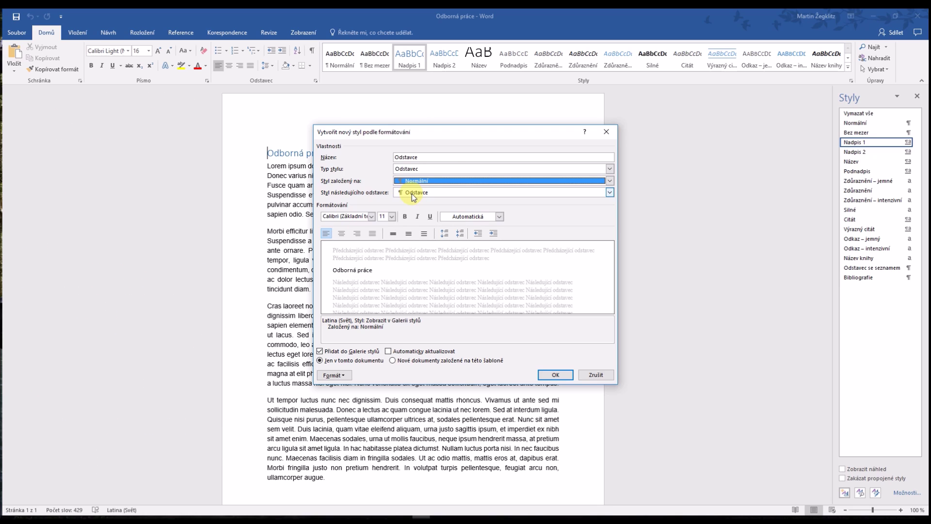
left_click(371, 216)
left_click(371, 217)
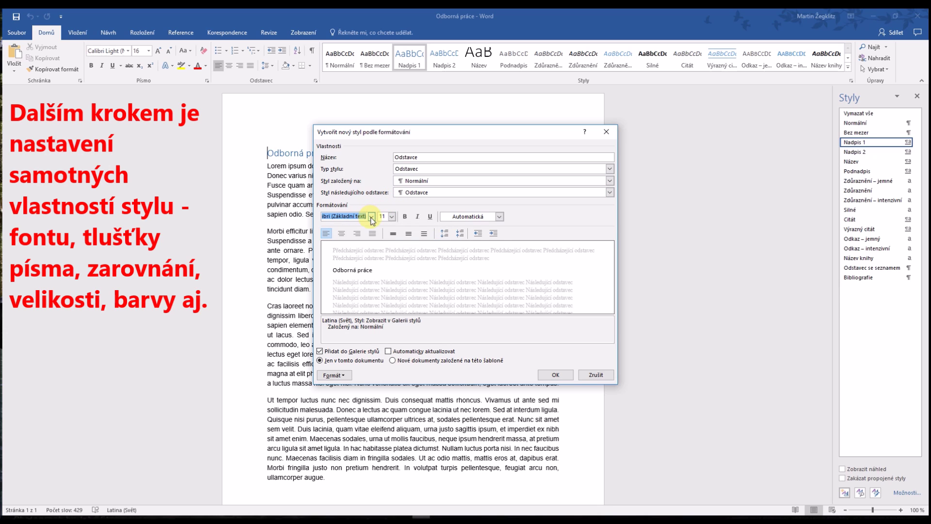
left_click(393, 217)
left_click(393, 216)
left_click(499, 217)
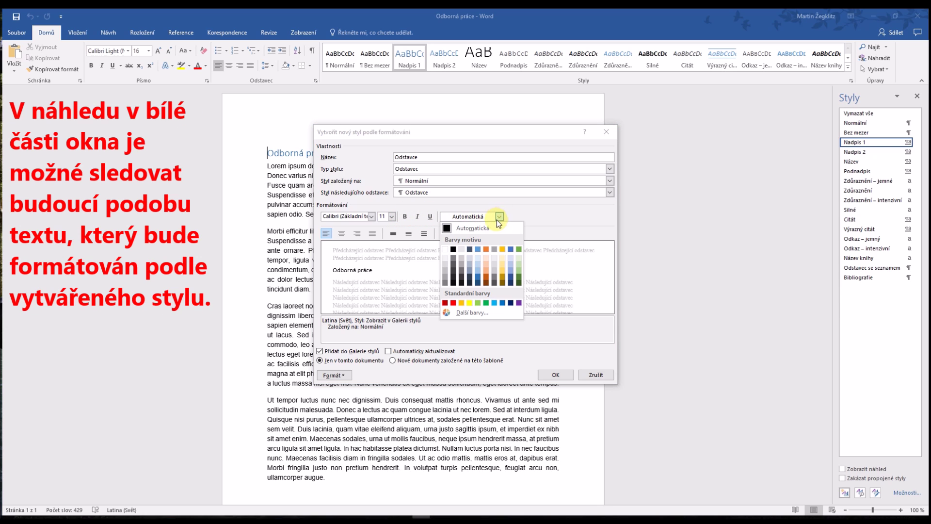
left_click(453, 250)
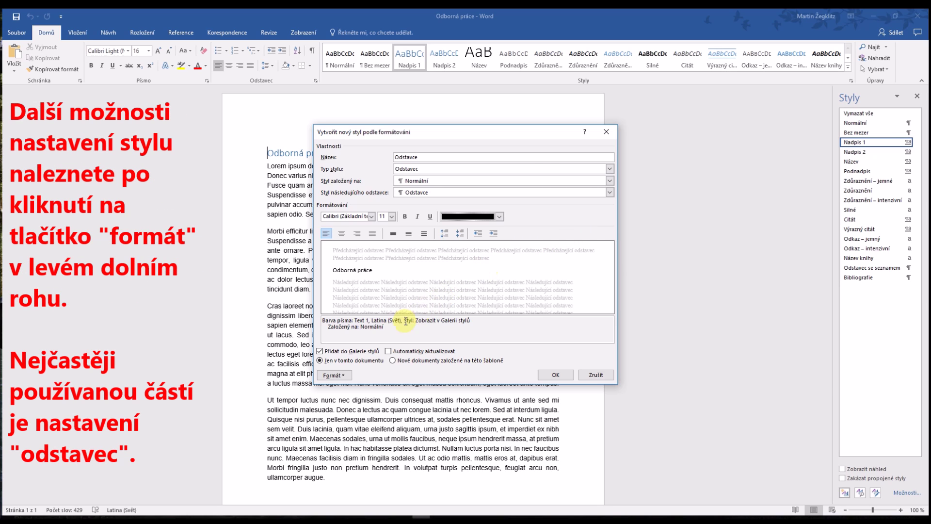
left_click(332, 375)
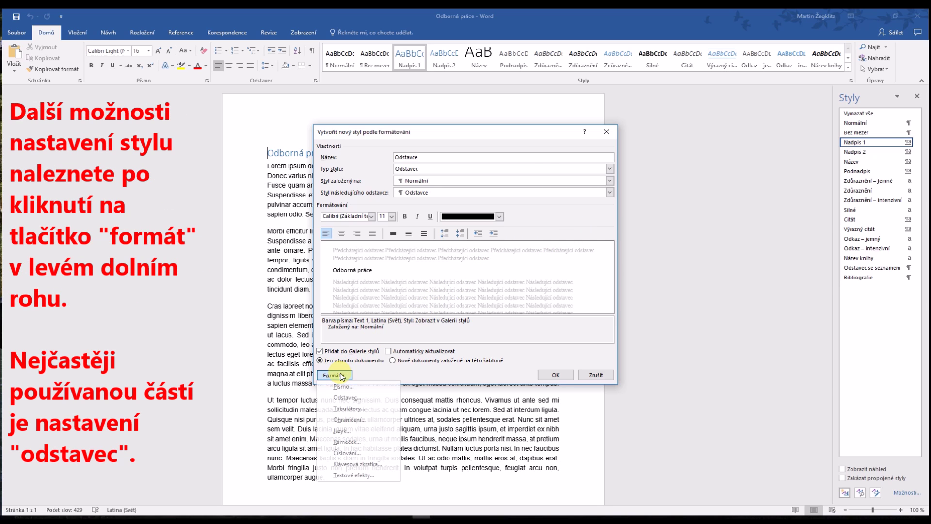
Step: Give the style 1,5 line spacing and a 0,5 cm first-line indent
left_click(346, 398)
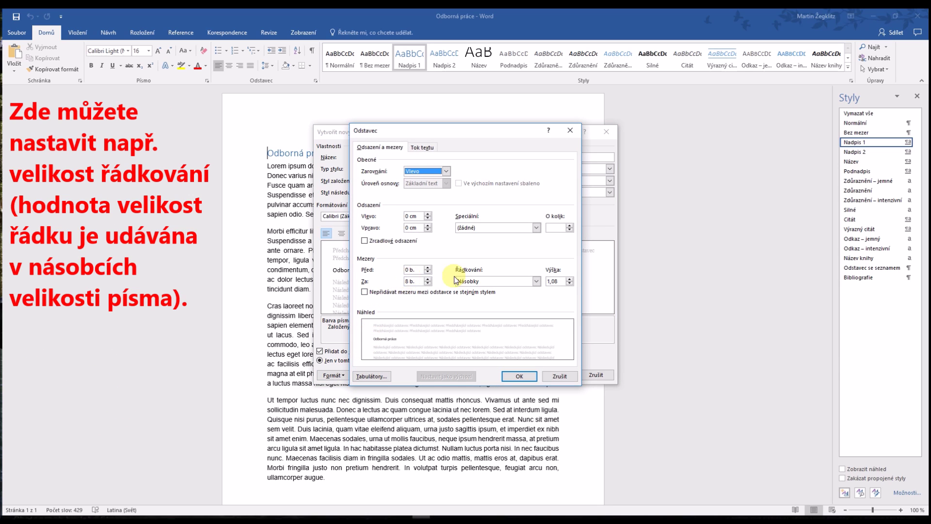
left_click(538, 281)
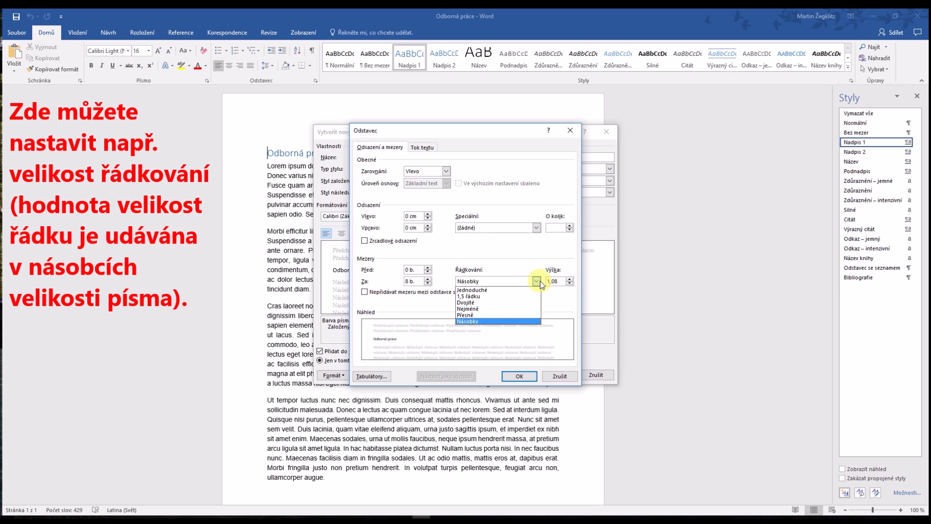
left_click(473, 296)
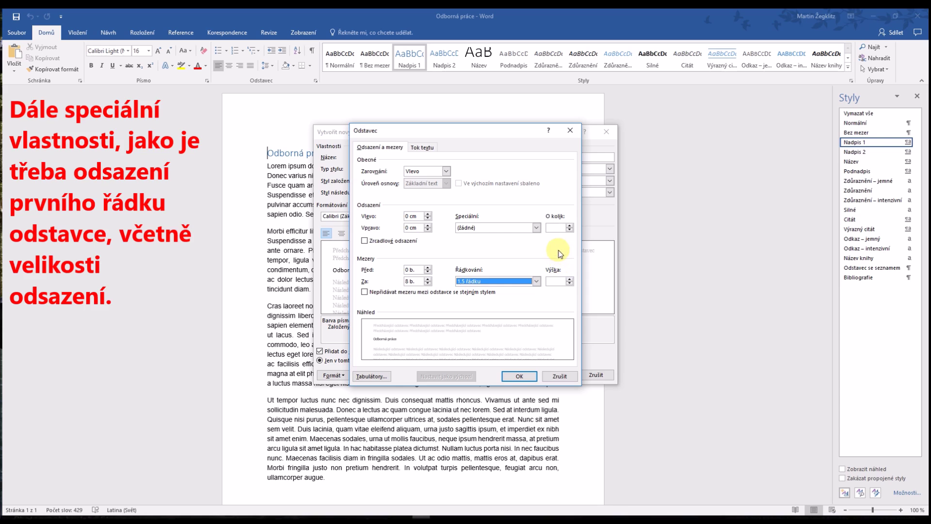
left_click(537, 228)
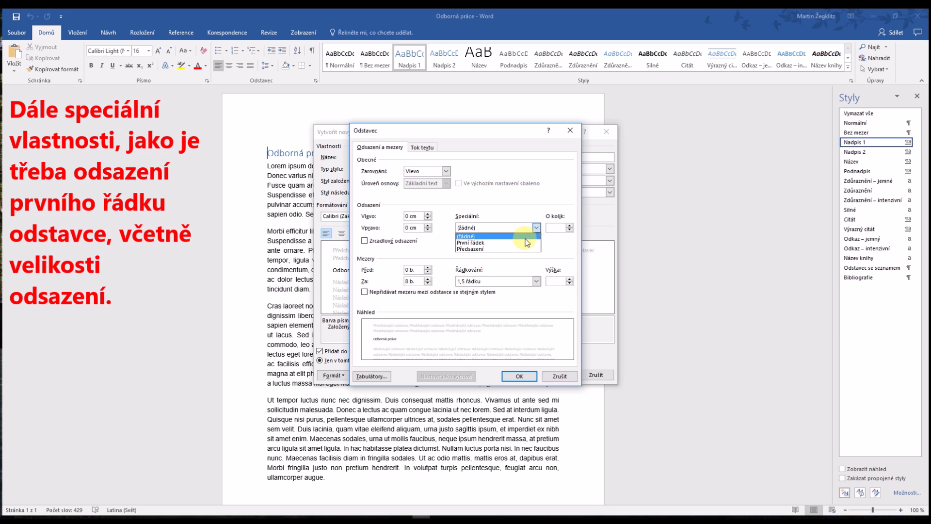
left_click(526, 243)
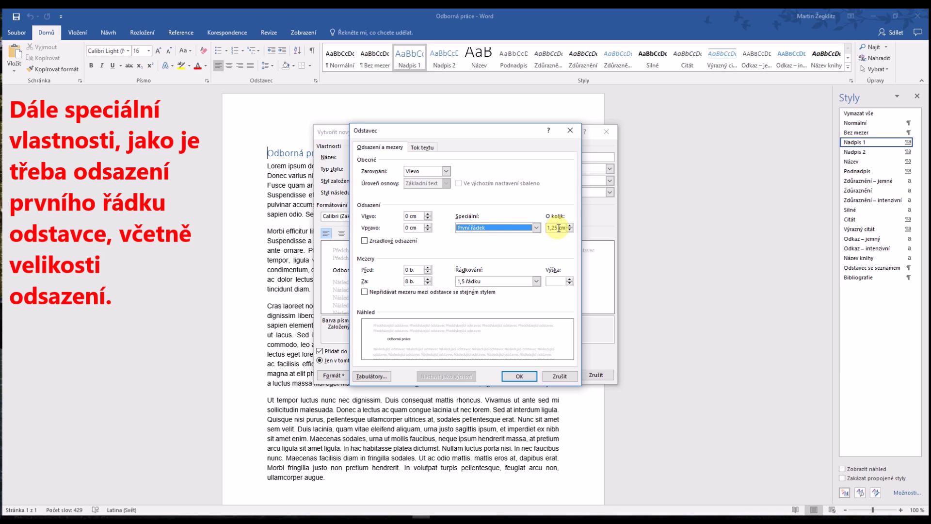
left_click_drag(558, 228, 538, 227)
type("0")
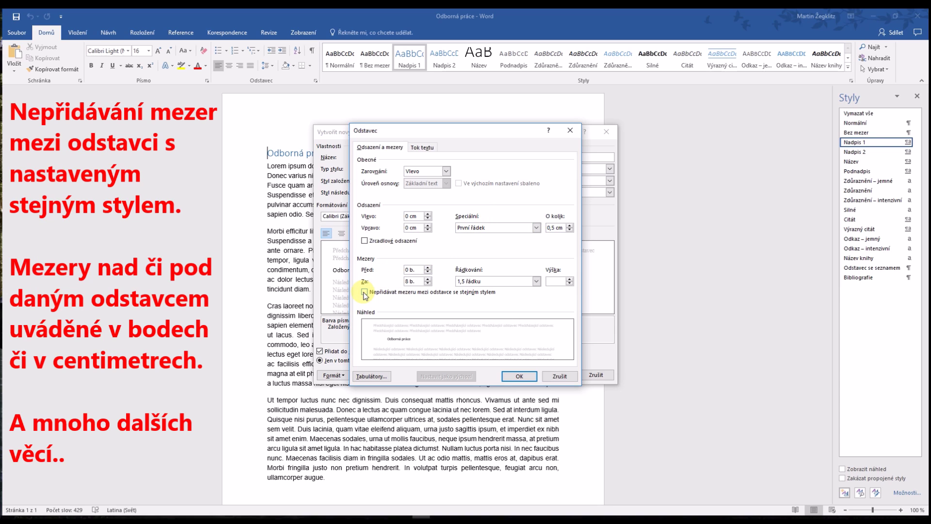
Step: Set paragraph spacing to 4 pt before and 10 pt after
double_click(401, 281)
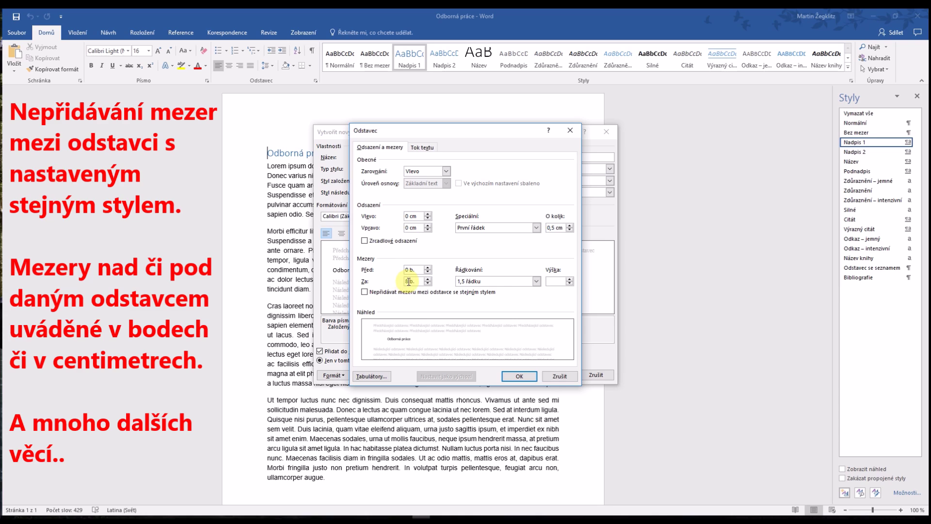
type("10")
left_click(363, 267)
type("4")
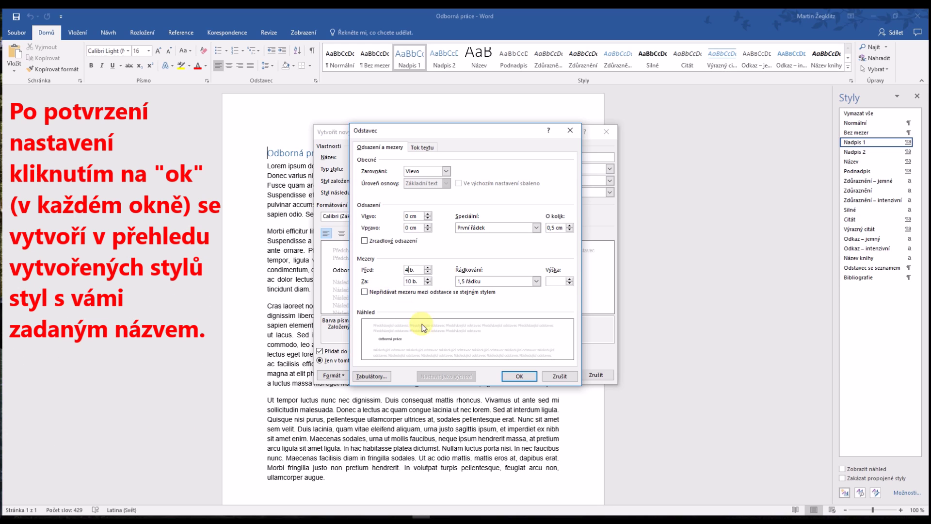
left_click(519, 376)
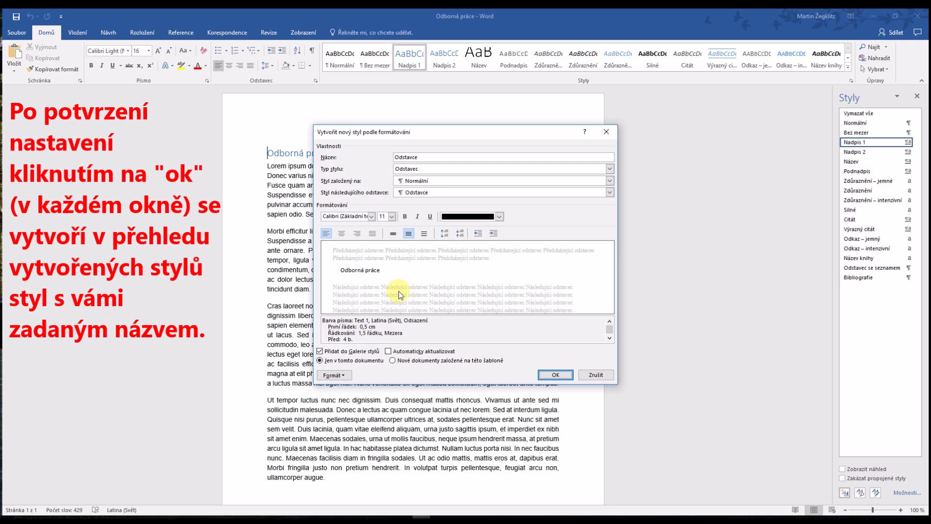
Step: Finish the Odstavce style with its 0,5 cm indent and 1,5 line spacing
left_click(556, 375)
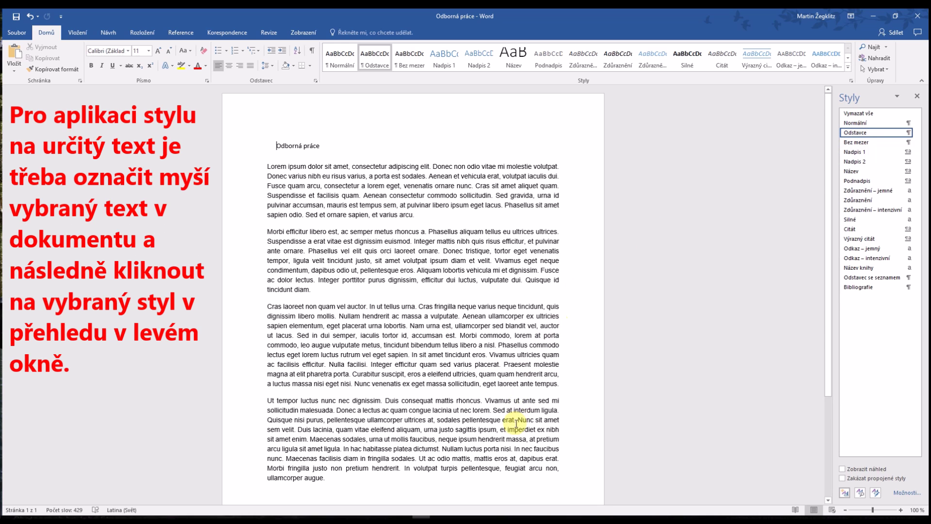
Step: Apply the Odstavce style to the second and third paragraphs (Morbi and Cras)
left_click_drag(559, 384, 259, 230)
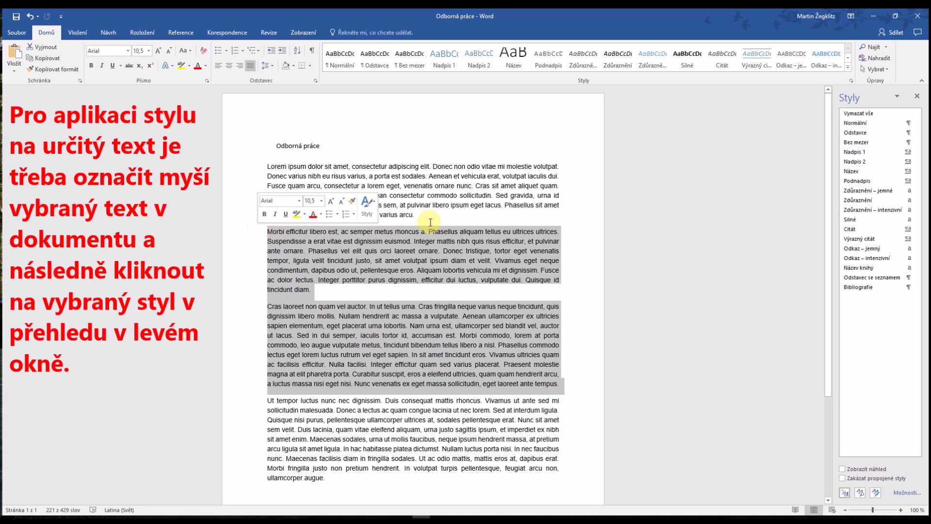
left_click(854, 134)
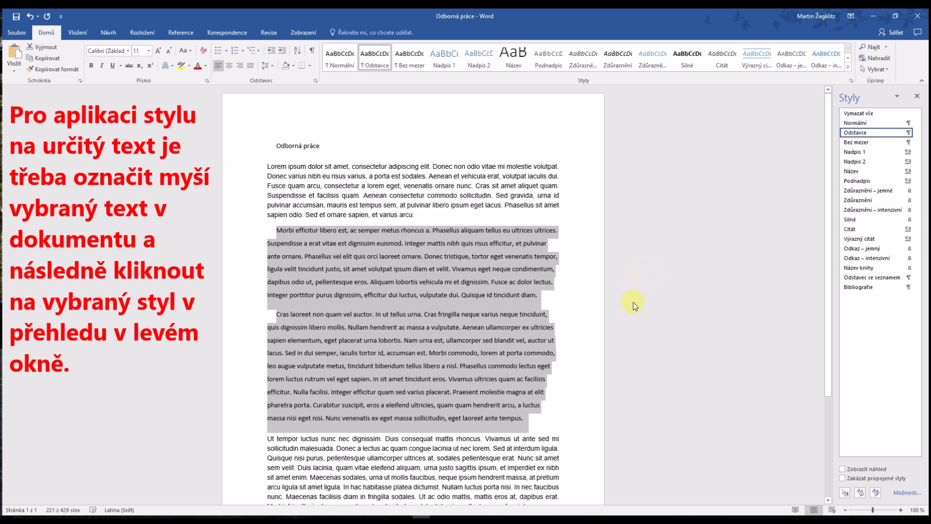
left_click(612, 327)
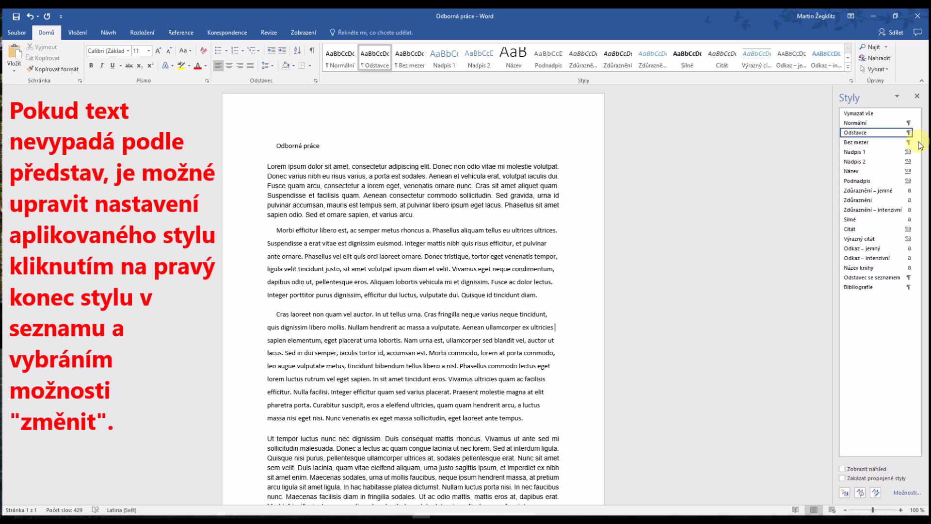
Step: Modify the Odstavce style to double line spacing
left_click(909, 133)
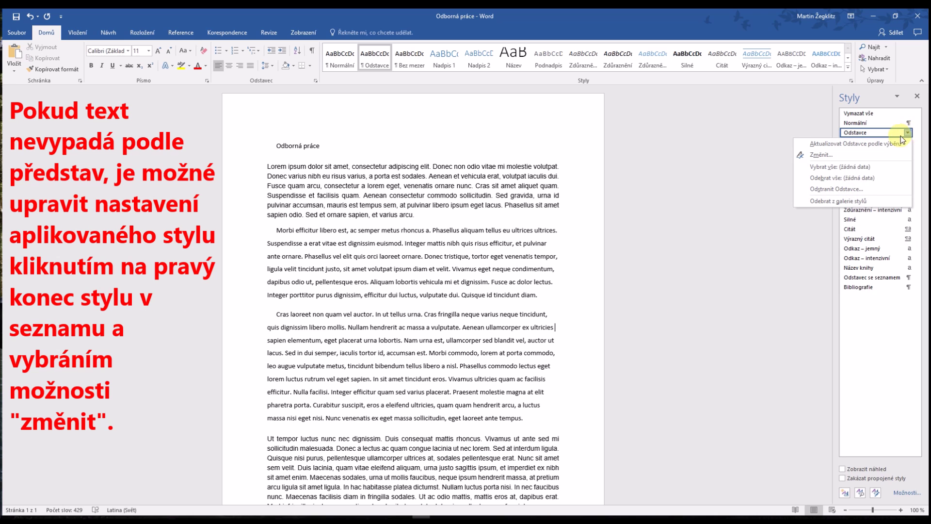
left_click(833, 156)
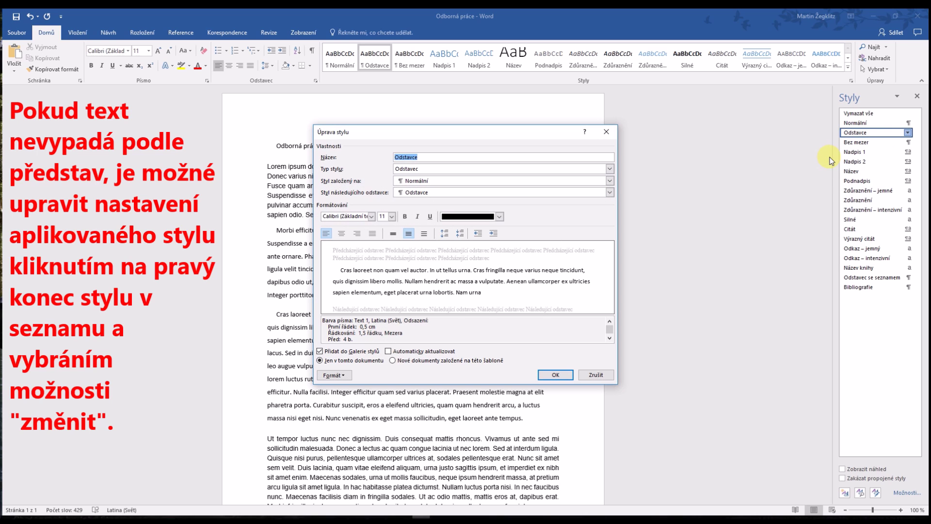
left_click(426, 236)
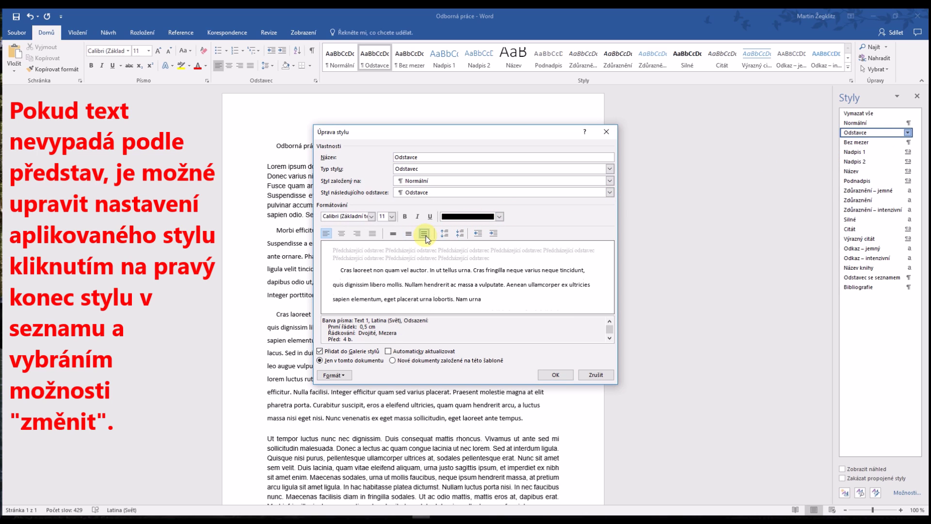
left_click(555, 375)
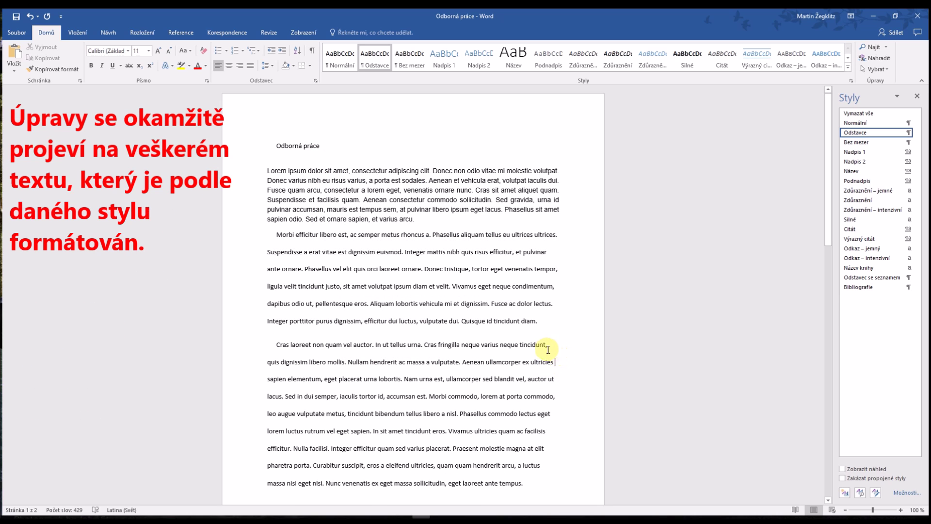
scroll(547, 349, "down", 2)
Step: Change Odstavce to 1.5 line spacing with justified alignment and save it
left_click(908, 133)
left_click(805, 156)
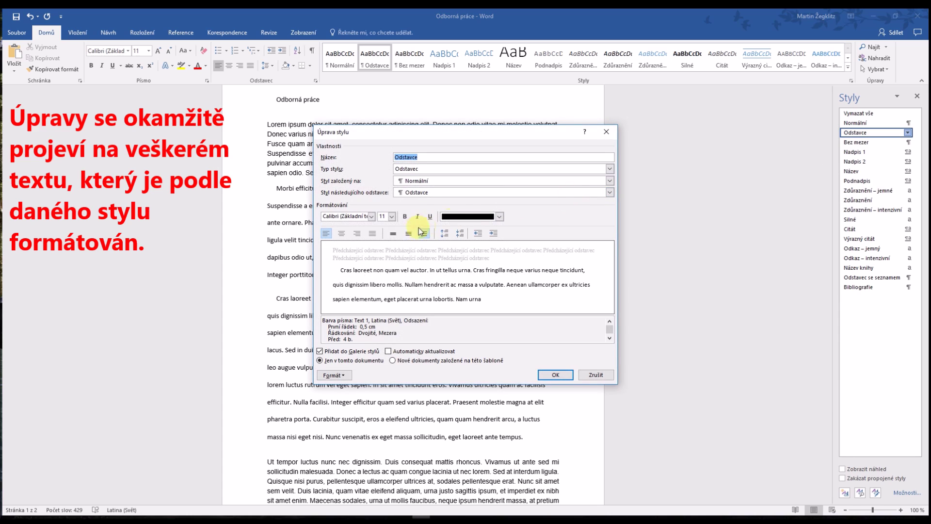
left_click(393, 233)
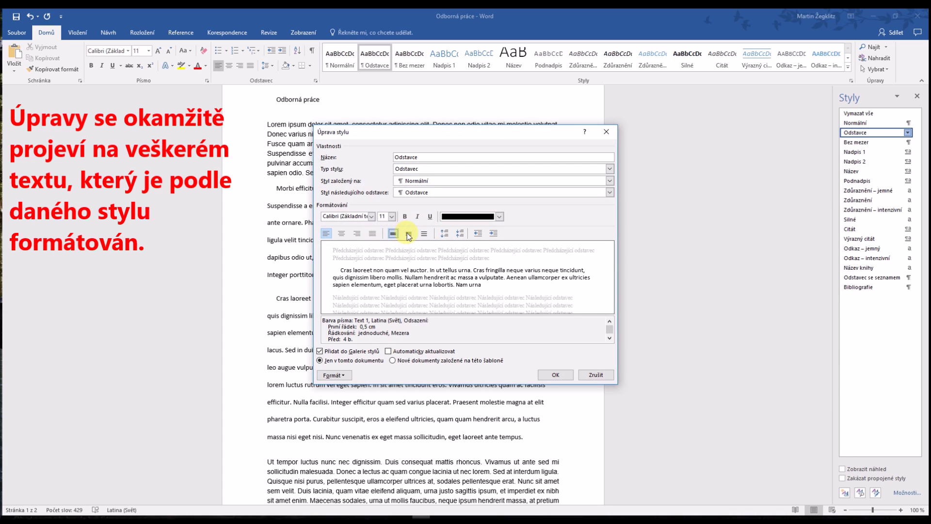
left_click(409, 233)
left_click(372, 234)
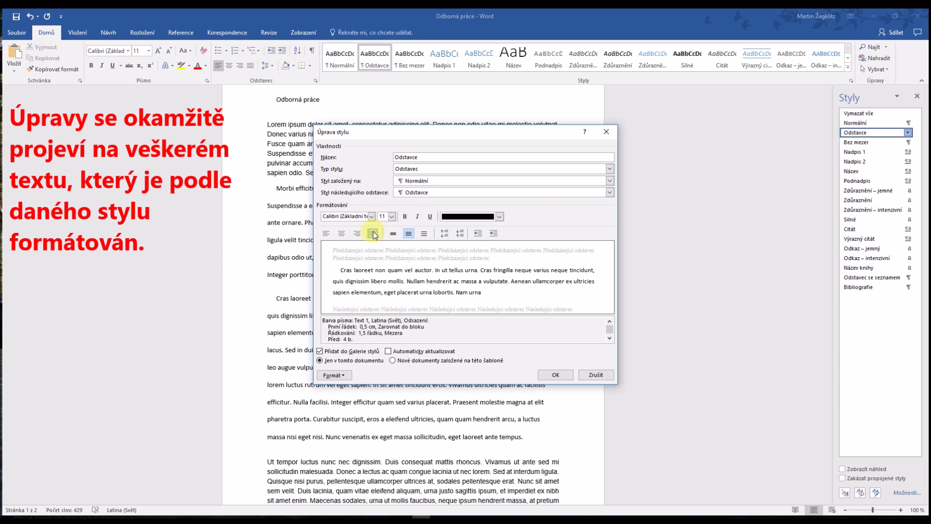
left_click(334, 375)
left_click(342, 397)
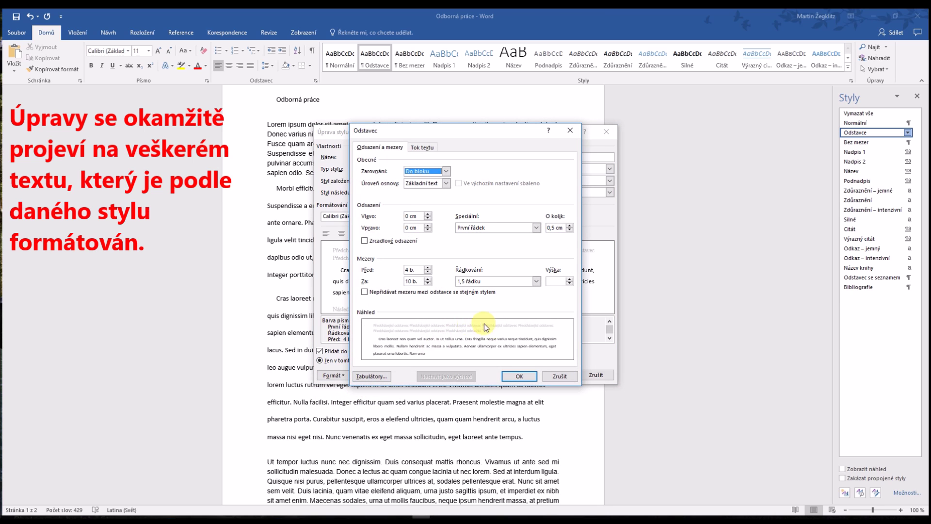
left_click(510, 376)
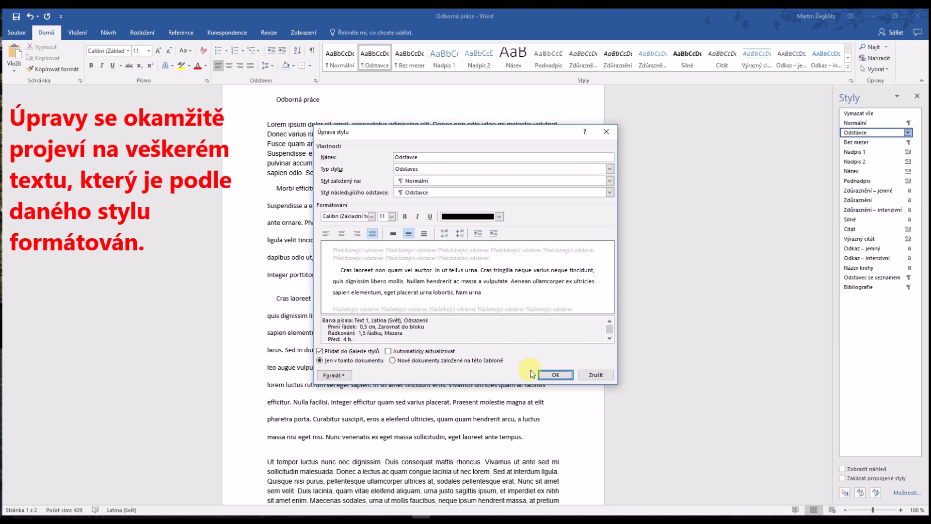
left_click(552, 375)
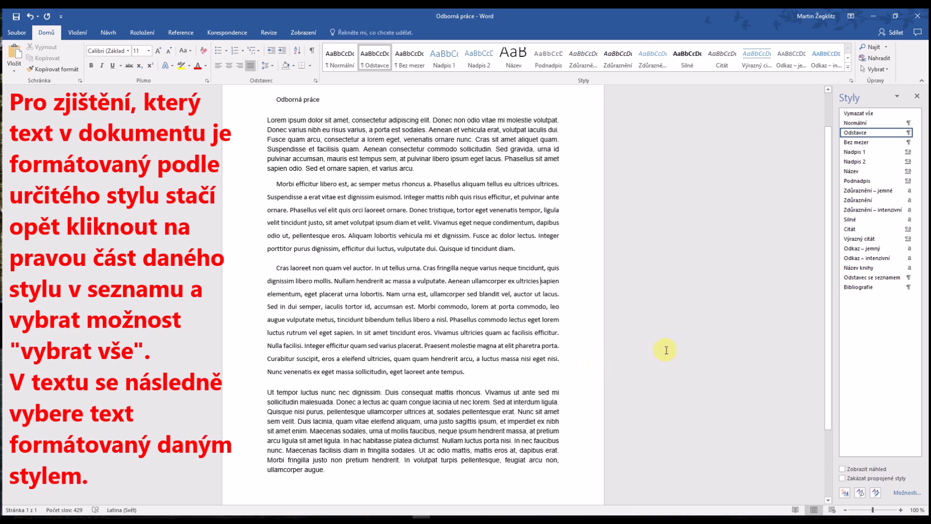
mouse_move(906, 132)
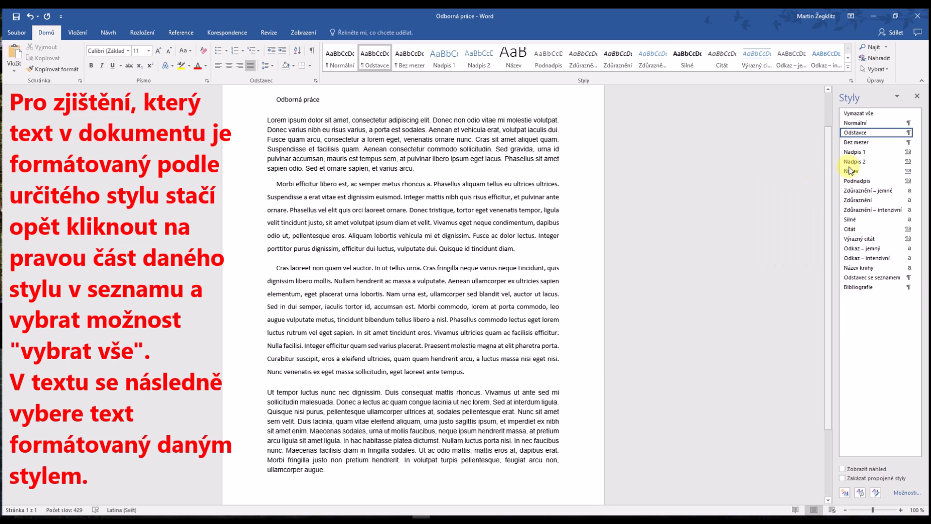
mouse_move(873, 132)
left_click(908, 133)
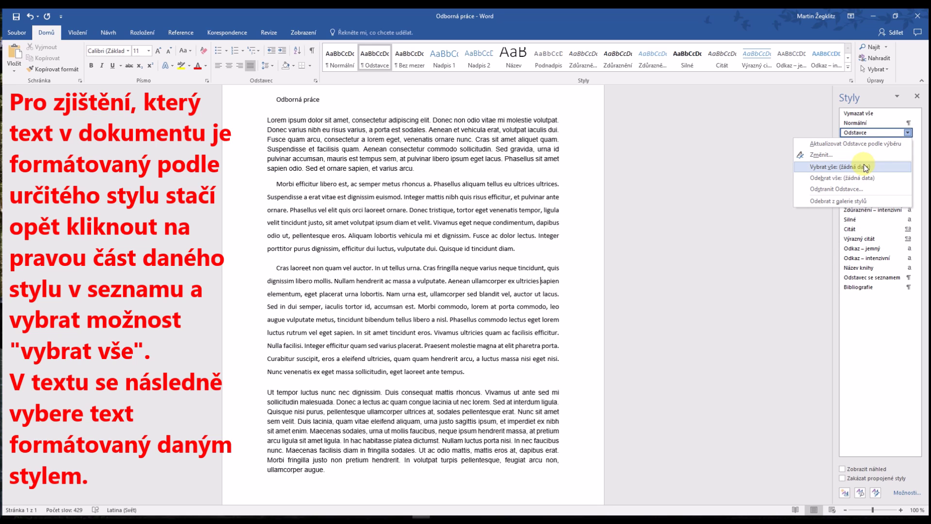
left_click(864, 166)
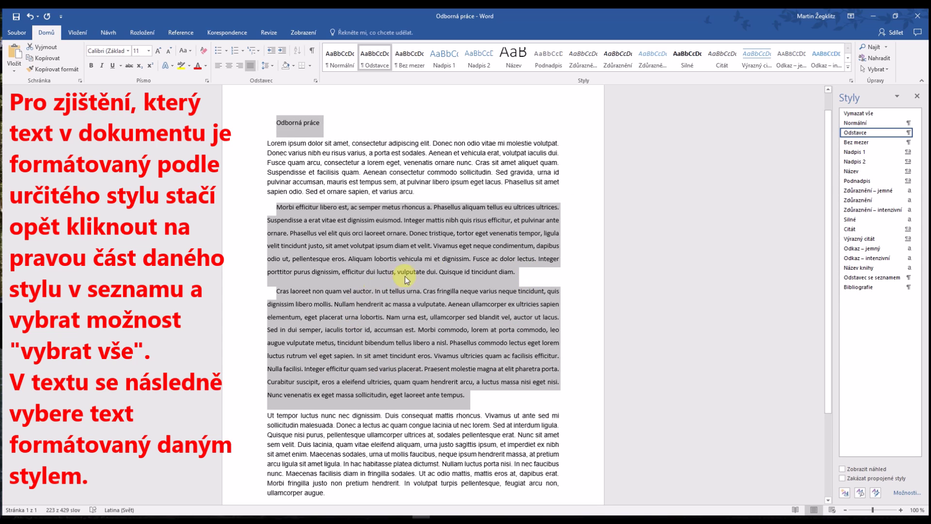
left_click(656, 295)
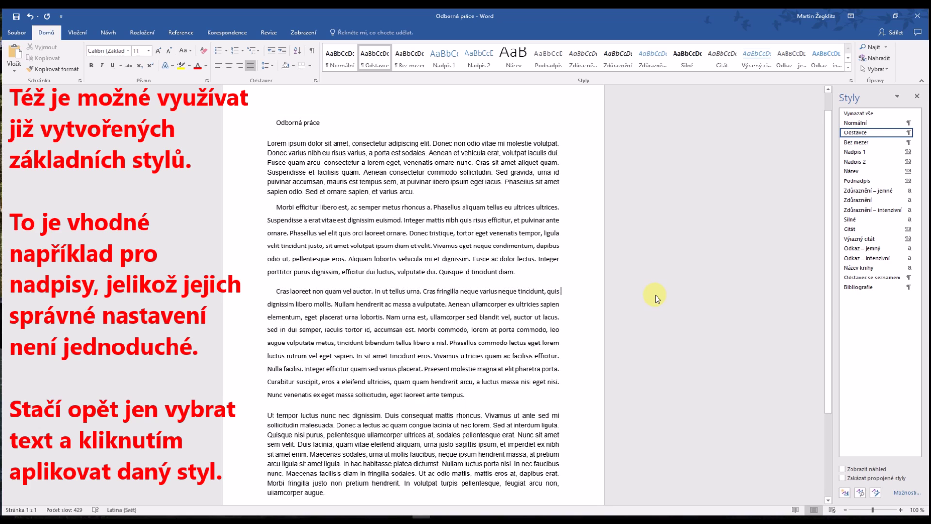
Step: Apply Nadpis 1 to the 'Odborná práce' title and select all text using Nadpis 1
left_click_drag(323, 123, 250, 121)
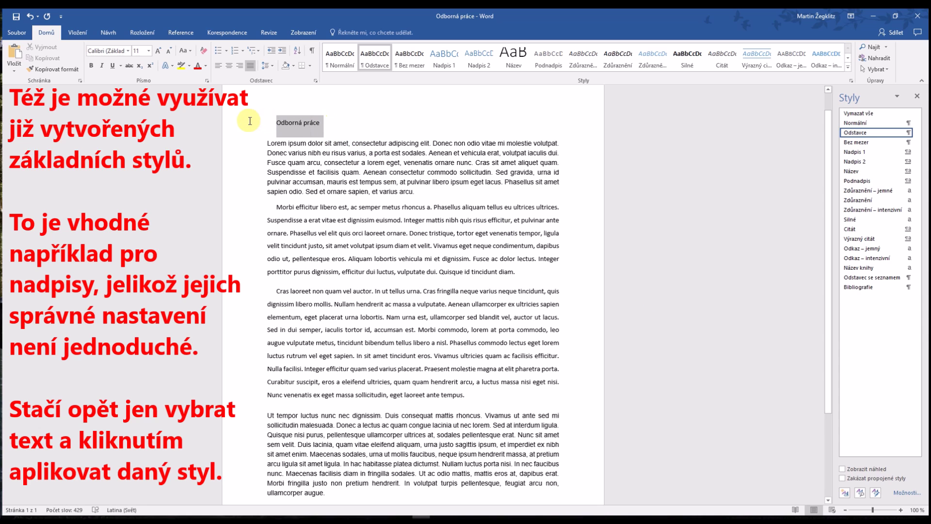
left_click(437, 68)
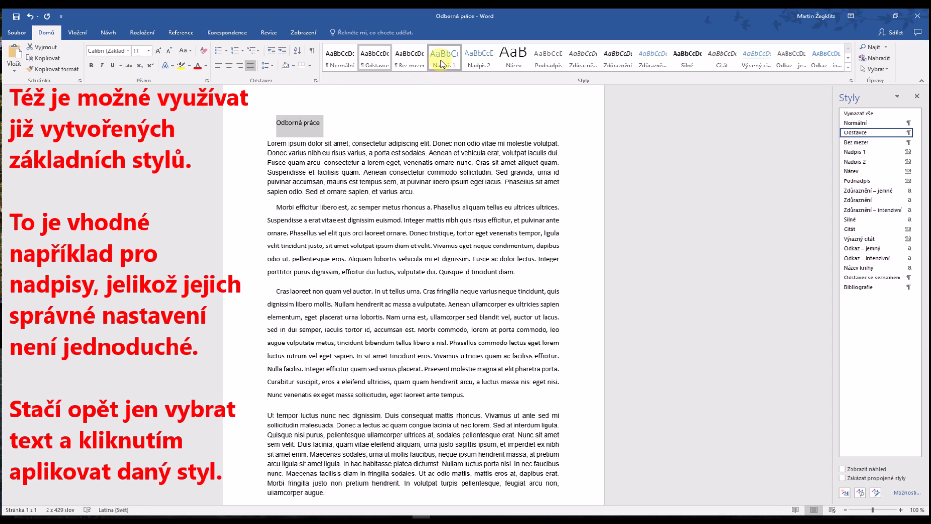
left_click(423, 116)
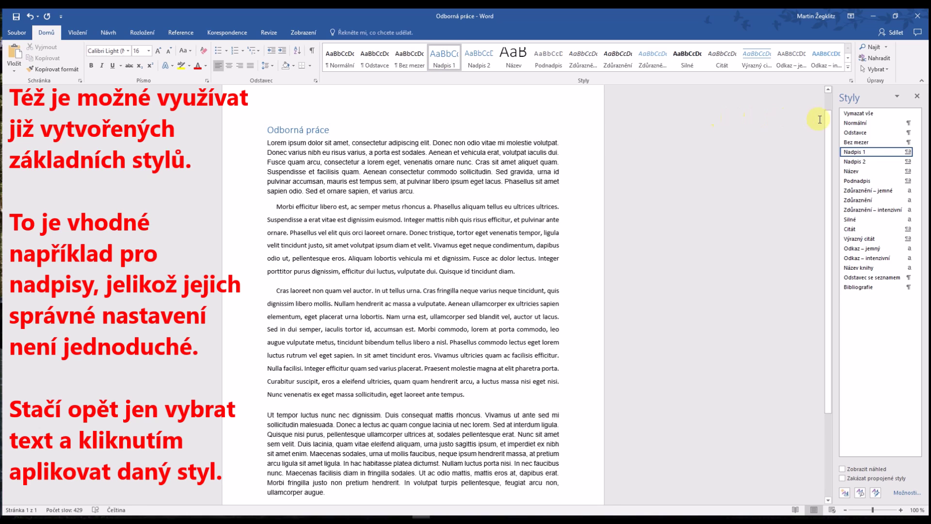
left_click(908, 152)
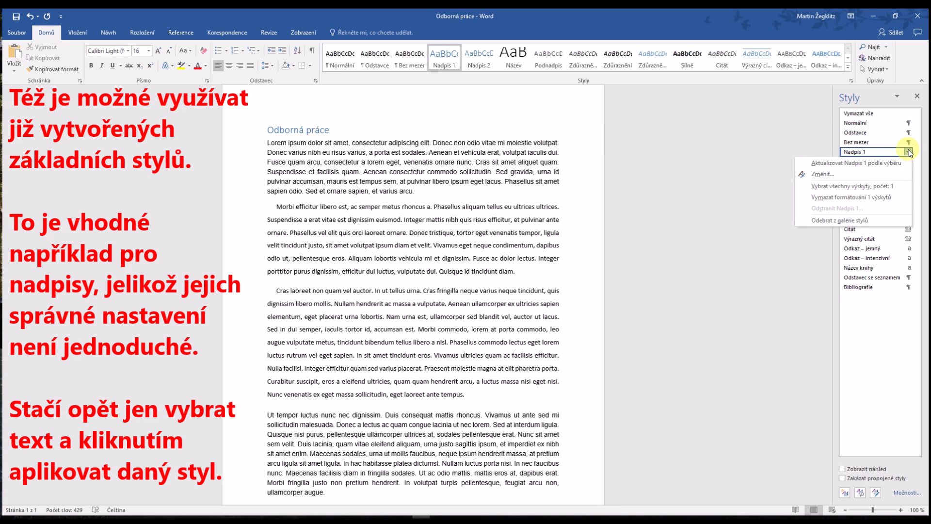
left_click(867, 186)
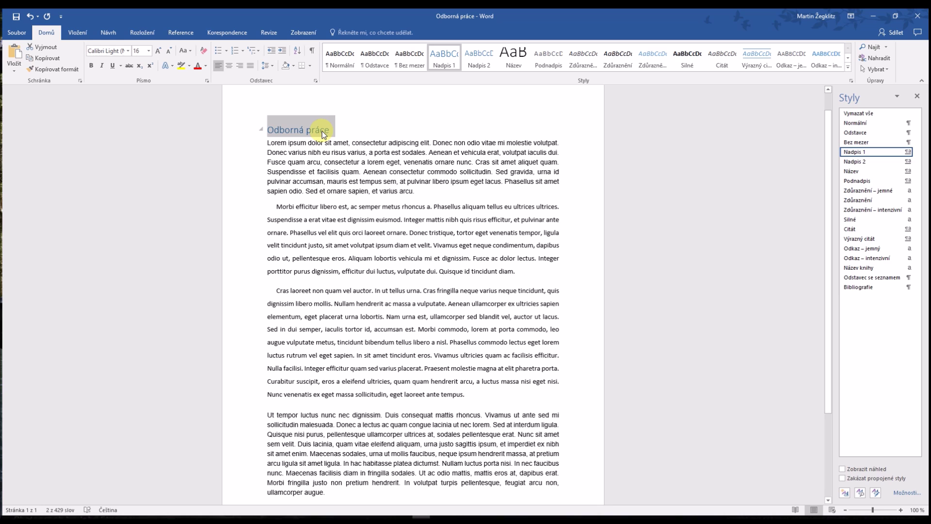
Step: Give the final 'Ut tempor' paragraph 15 pt spacing after and single line spacing
scroll(410, 222, "down", 2)
left_click(323, 445)
left_click_drag(325, 446, 243, 371)
right_click(345, 392)
right_click(315, 392)
right_click(293, 377)
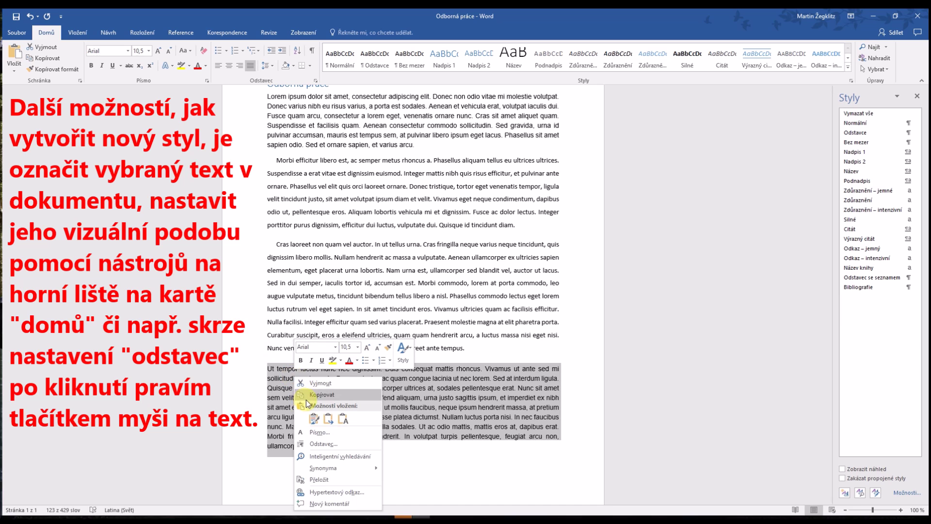
left_click(322, 444)
double_click(414, 282)
type("15 b.")
left_click(522, 284)
left_click(485, 290)
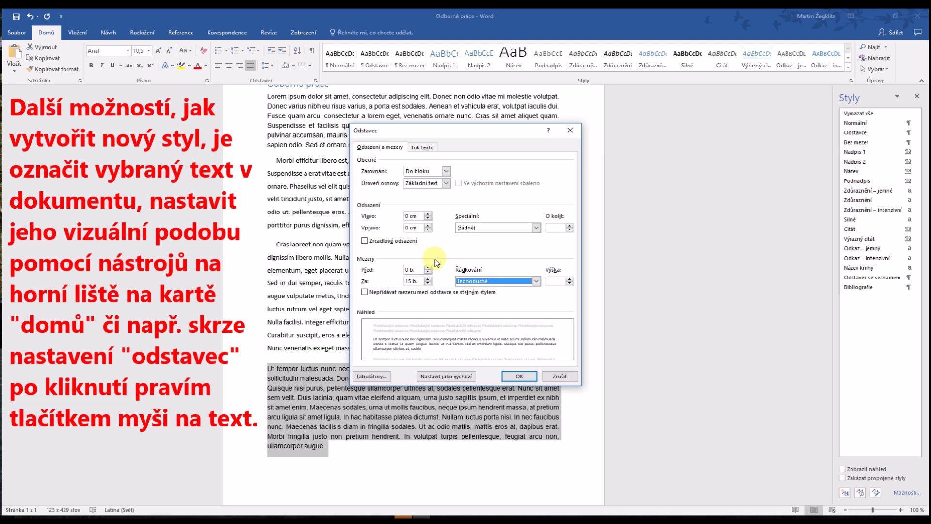
Step: Apply the paragraph settings, then make the paragraph bold and red
left_click(422, 147)
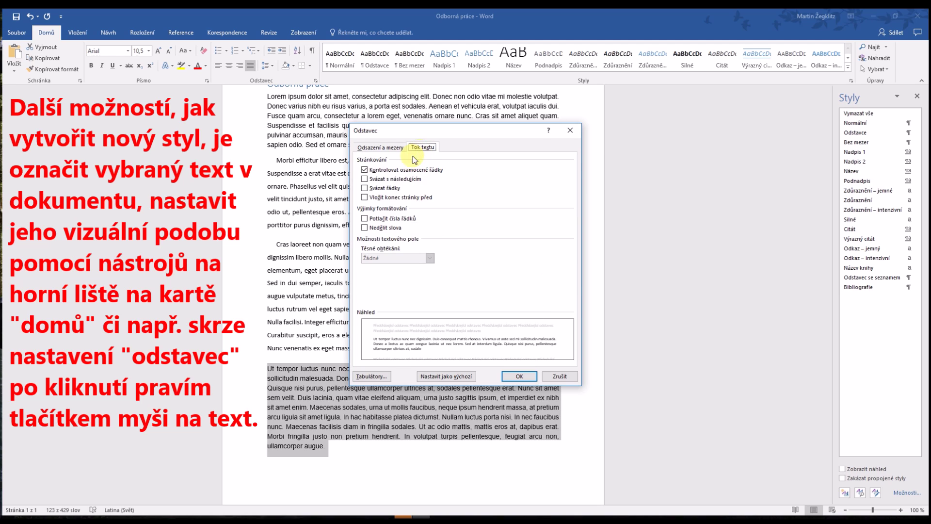
left_click(518, 375)
left_click(91, 65)
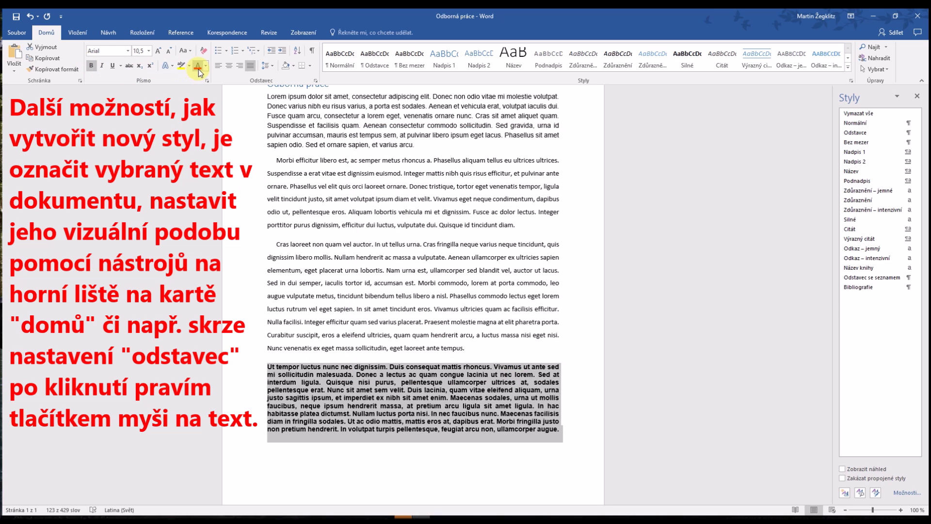
left_click(198, 68)
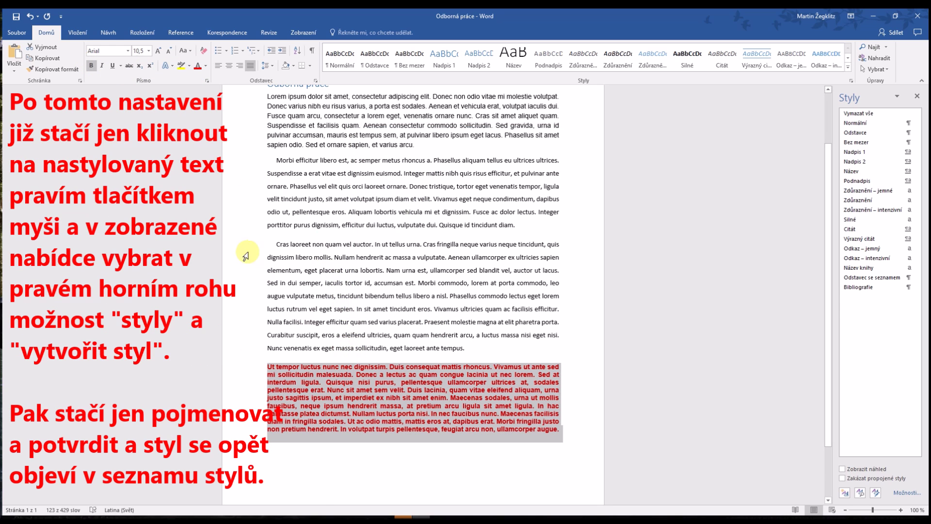
Step: Create the style 'červené tučné písmo' from the red bold paragraph's formatting
right_click(328, 377)
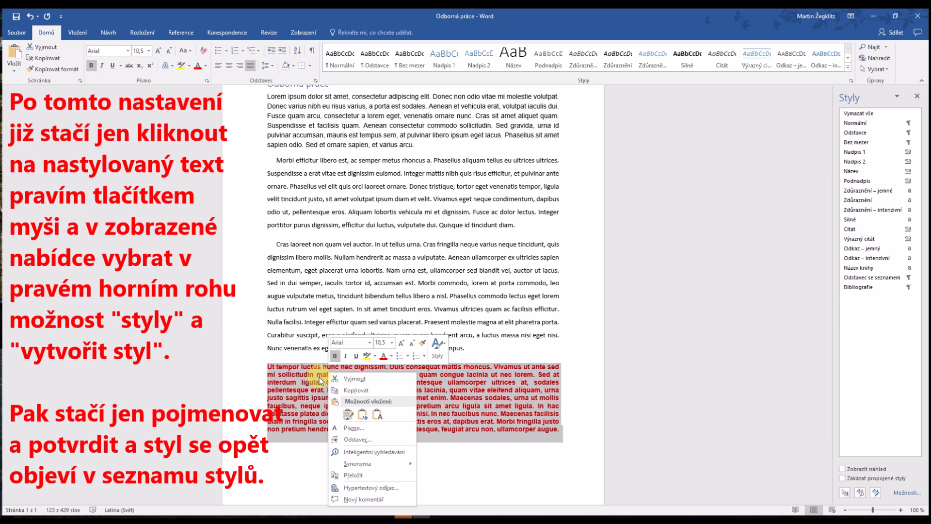
left_click(438, 345)
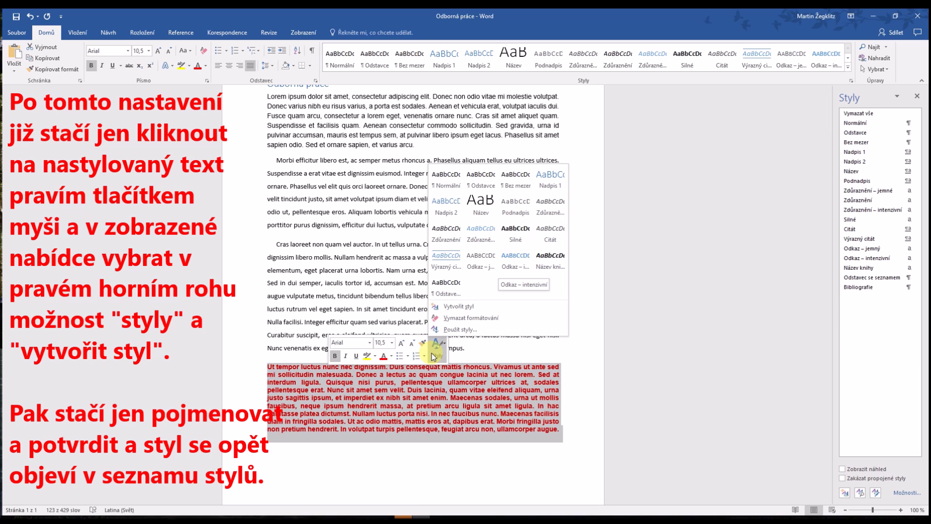
left_click(465, 306)
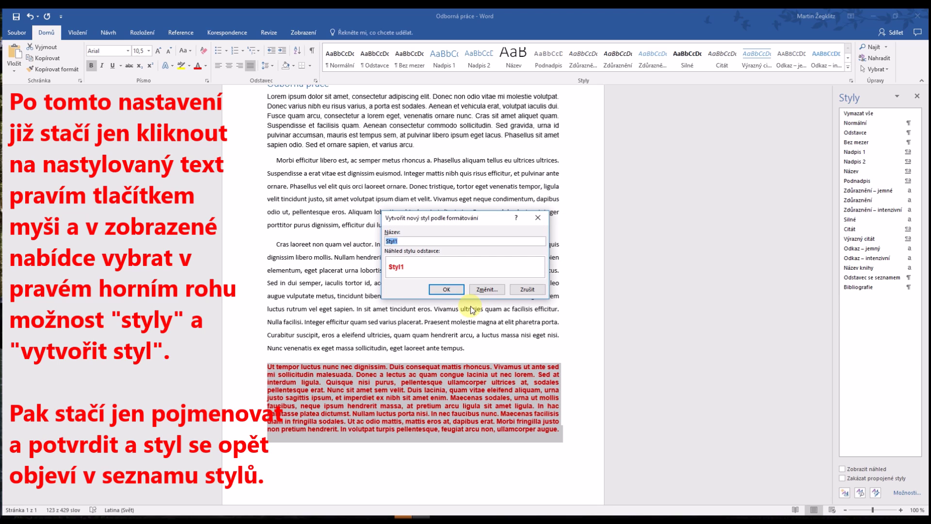
type("d")
left_click(448, 290)
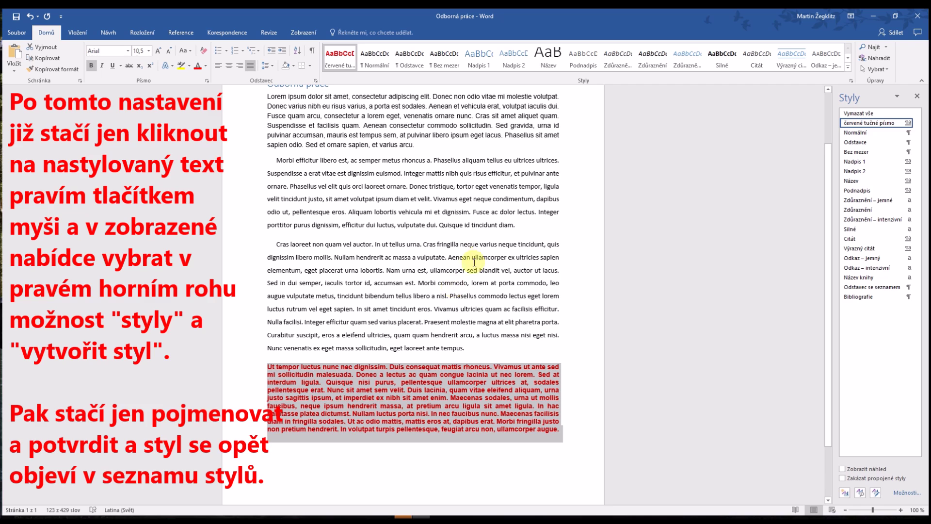
mouse_move(872, 123)
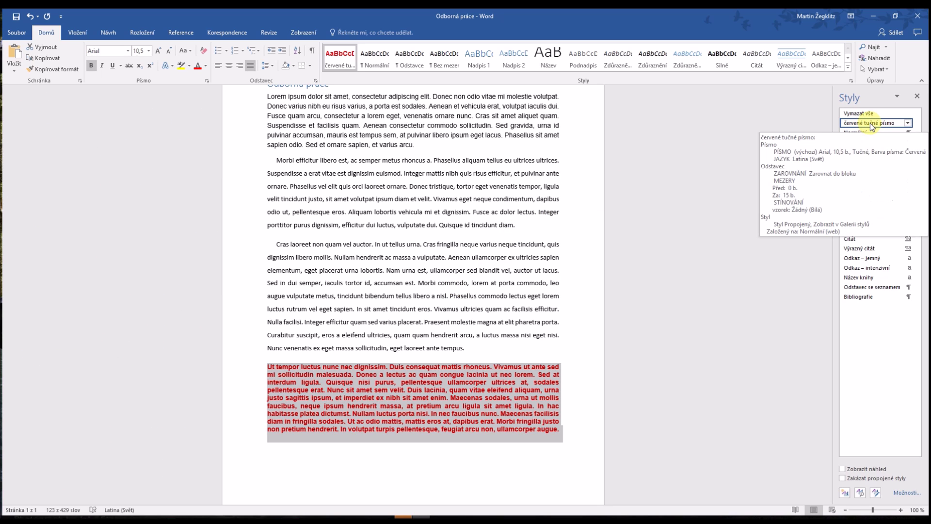
left_click(908, 123)
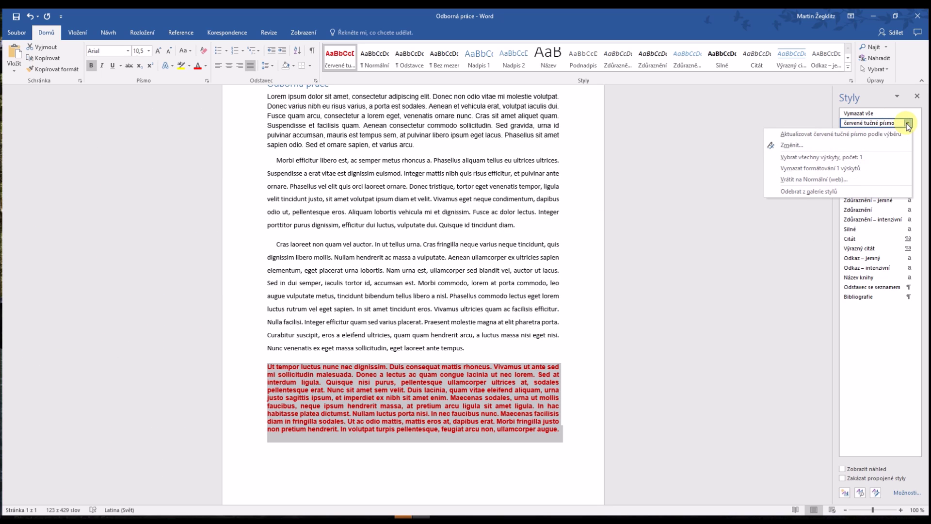